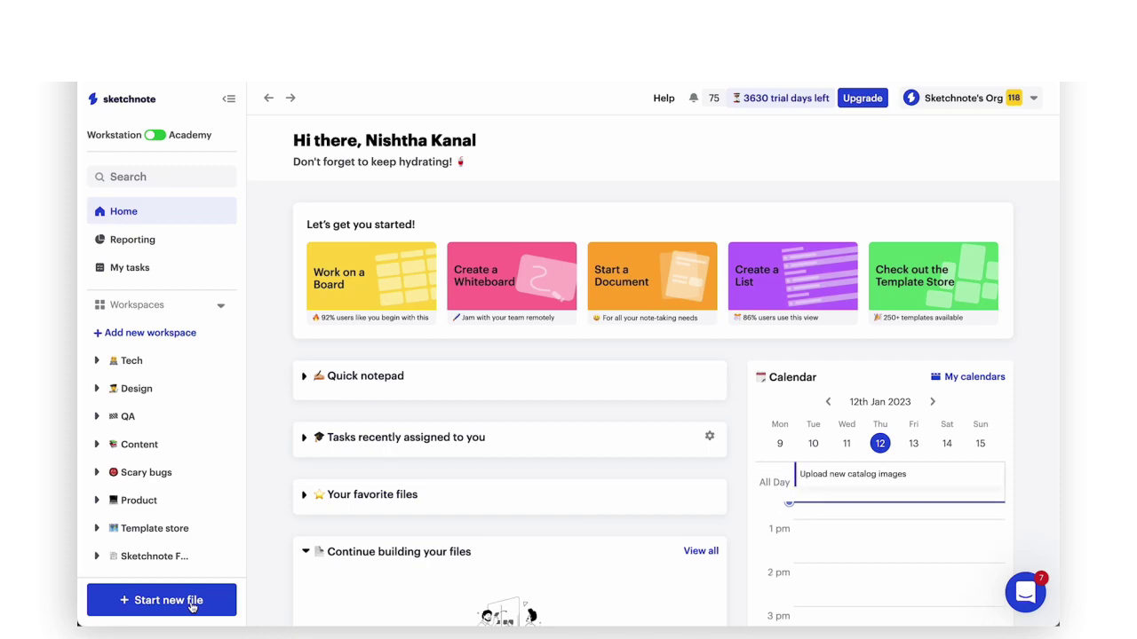
# Step: Create a new blank Worksheet-type file, producing Demo in Private Files
pyautogui.click(192, 608)
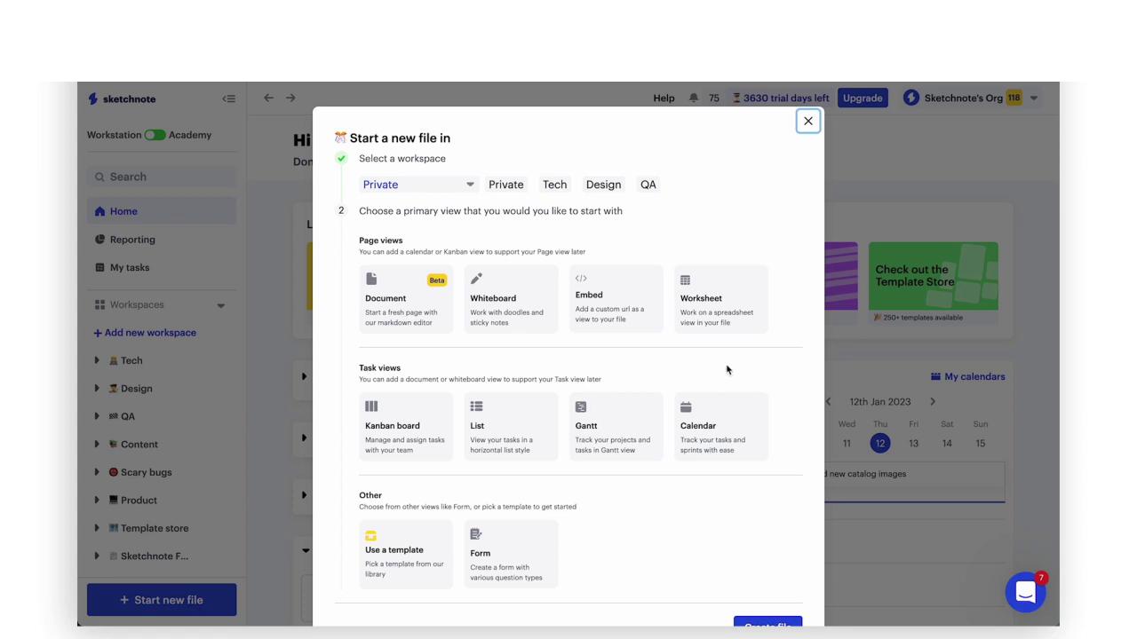
pyautogui.click(716, 332)
pyautogui.scroll(-1, 764, 420)
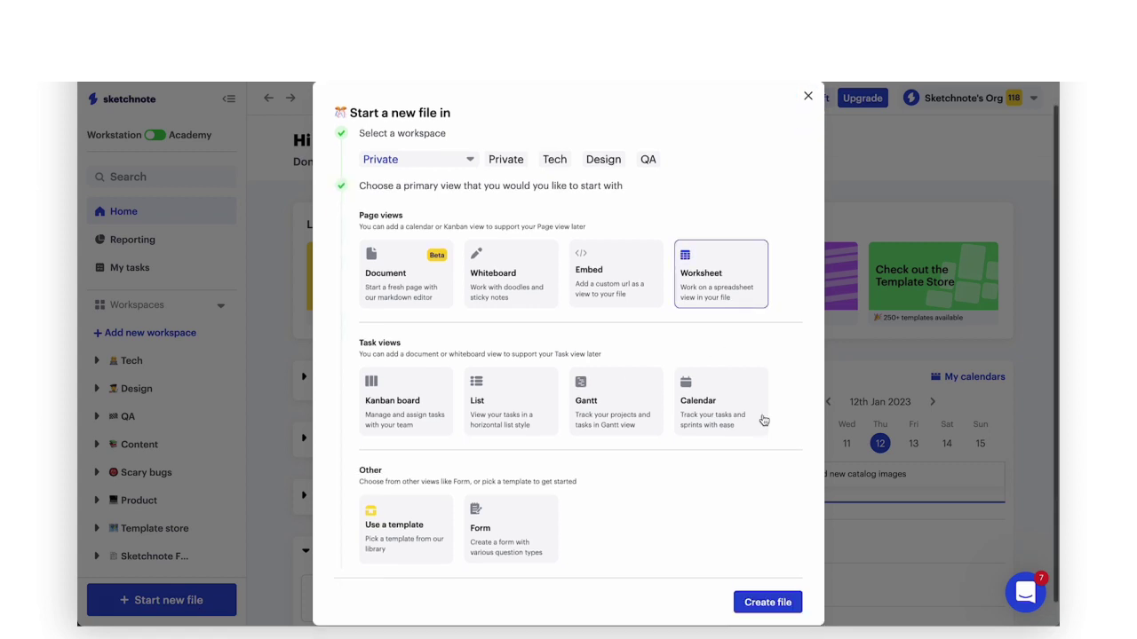
pyautogui.click(771, 577)
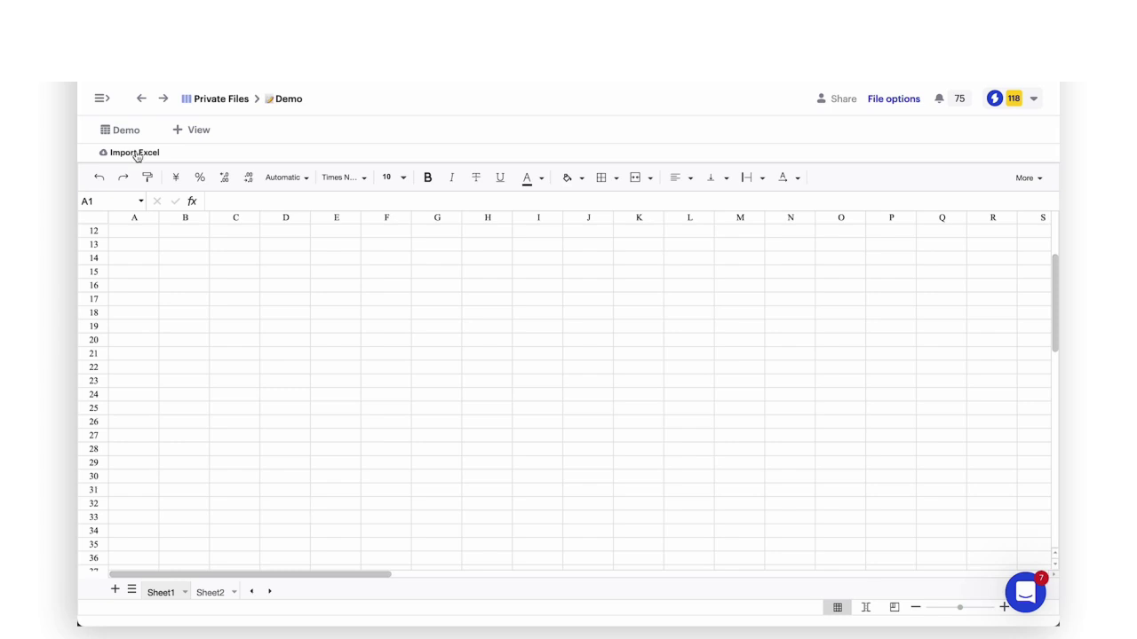
# Step: Import file_example_XLSX_100.xlsx from Downloads and confirm the import with Continue
pyautogui.click(137, 156)
pyautogui.click(538, 188)
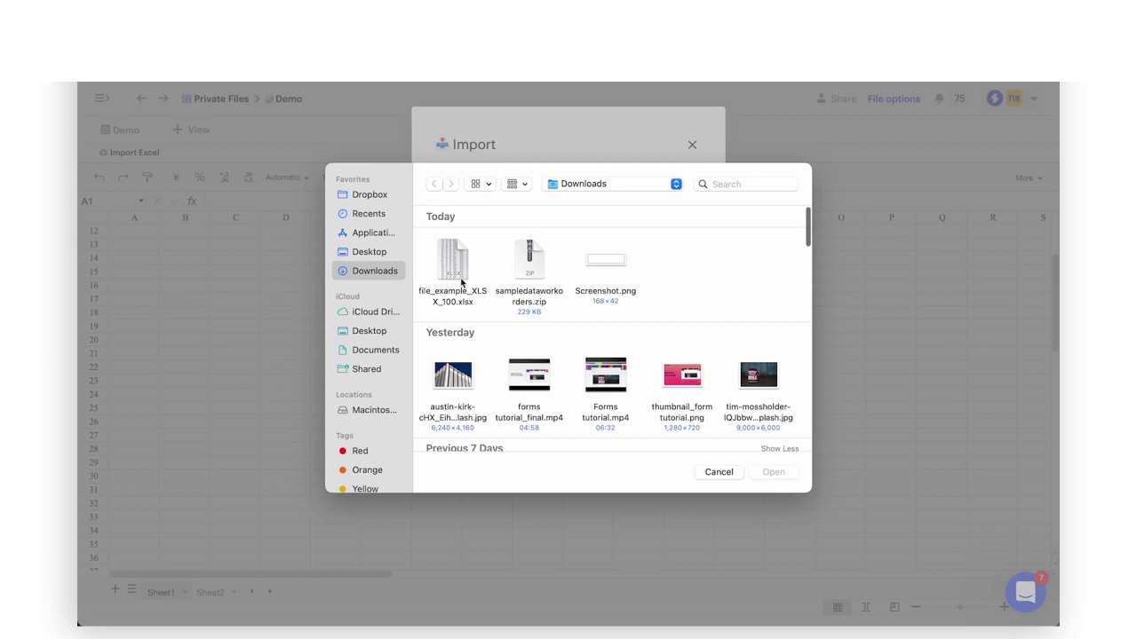
pyautogui.click(453, 266)
pyautogui.click(772, 474)
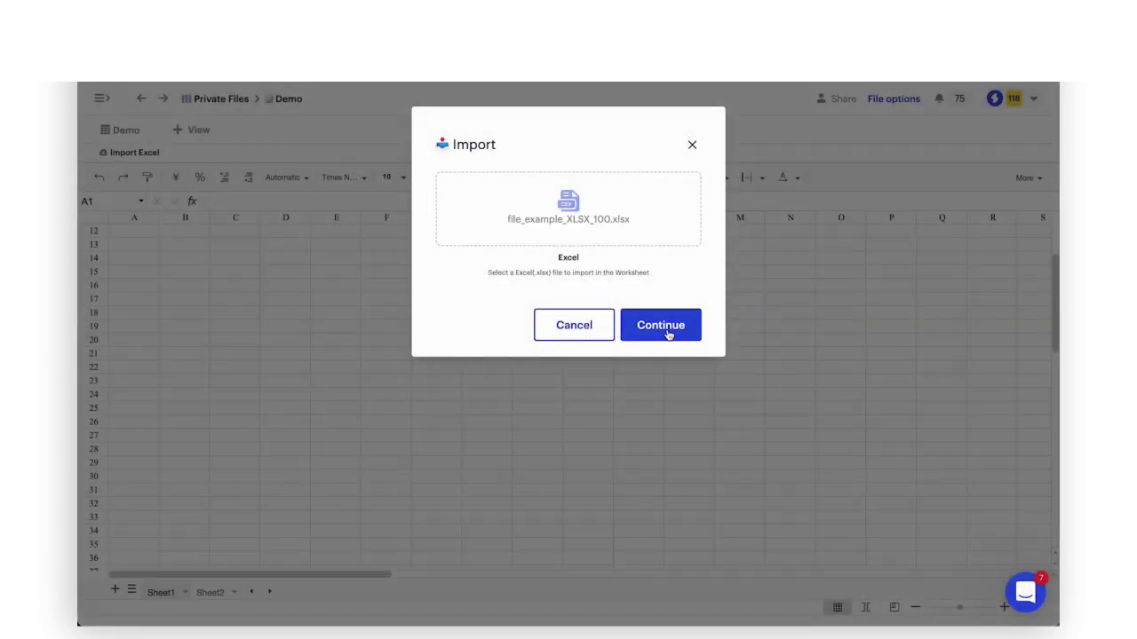
pyautogui.click(668, 333)
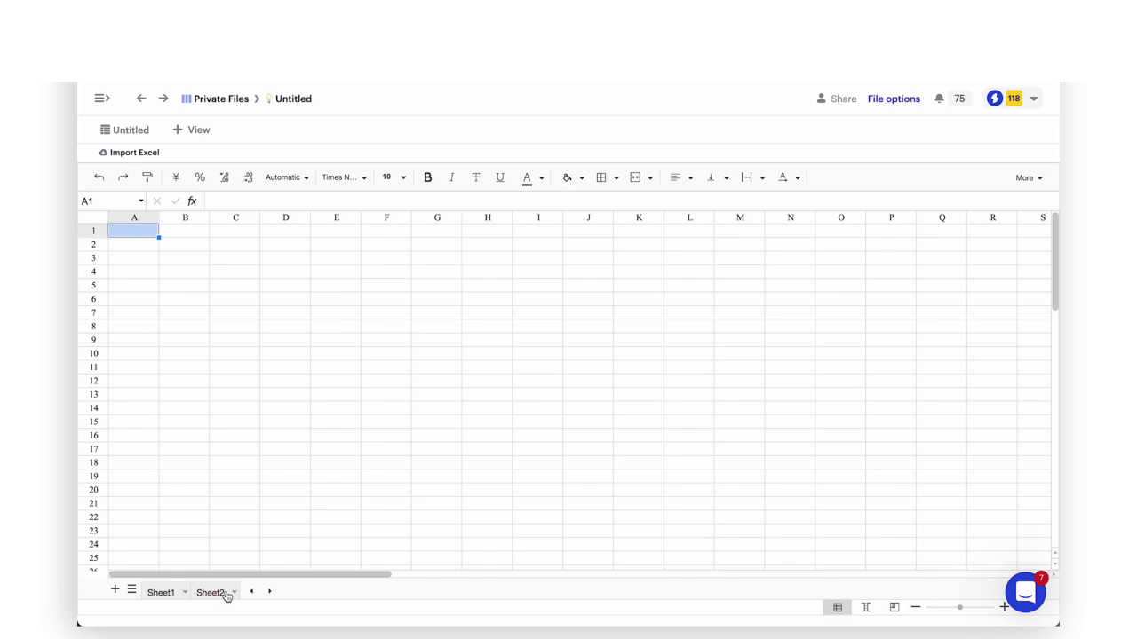
# Step: Add a new sheet, move it between Sheet1 and Sheet2, and zoom out the view
pyautogui.click(115, 590)
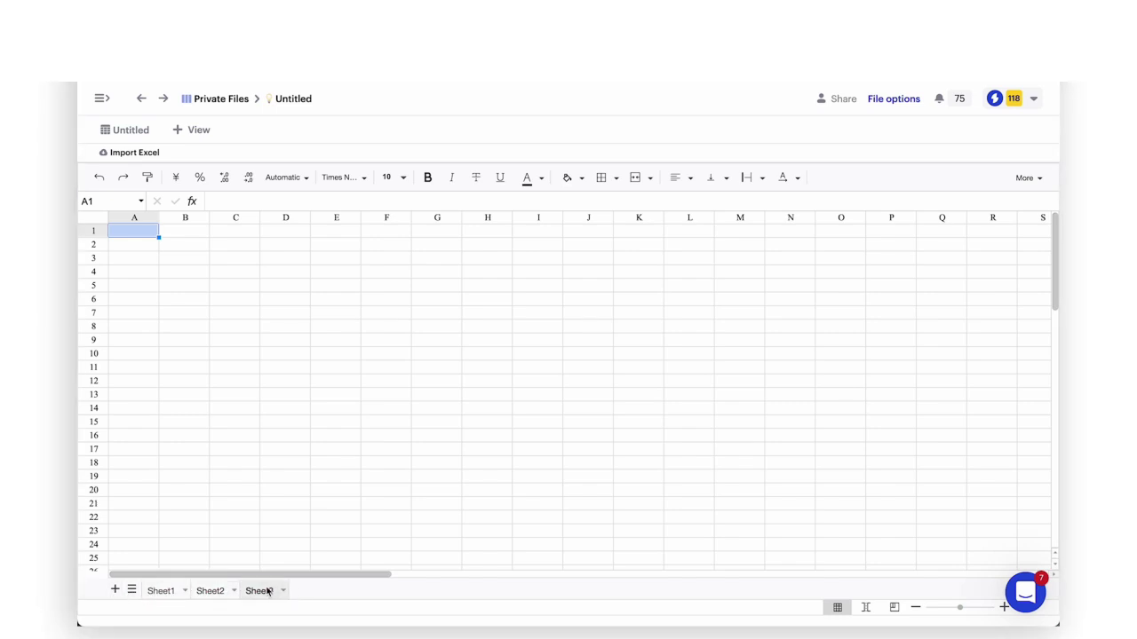
pyautogui.rightClick(267, 591)
pyautogui.click(302, 538)
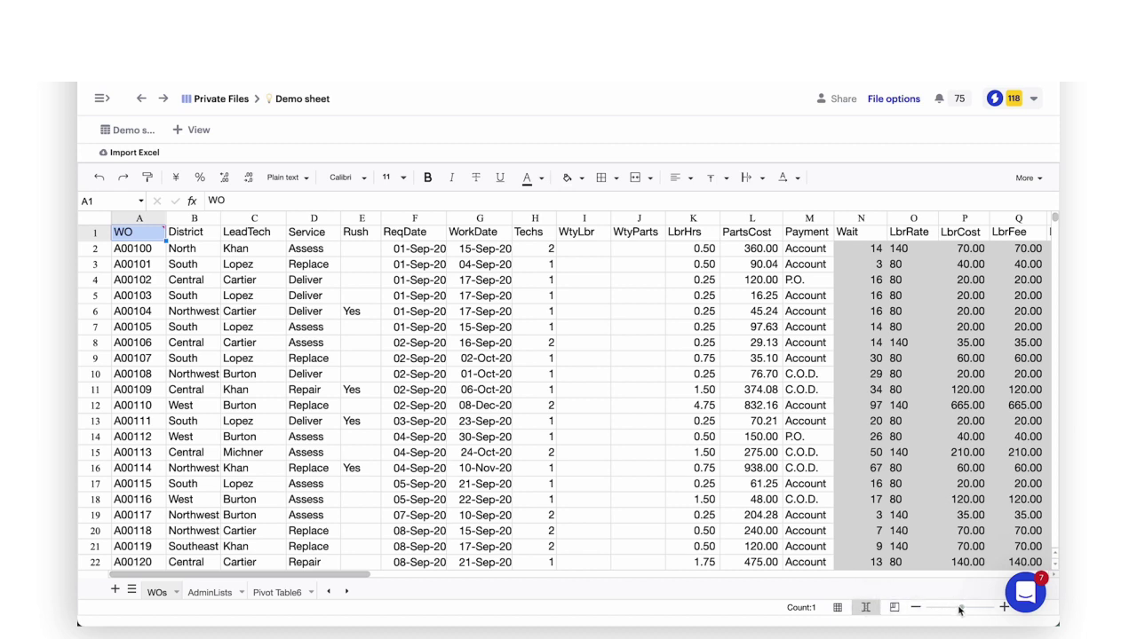
pyautogui.moveTo(960, 610); pyautogui.dragTo(966, 613)
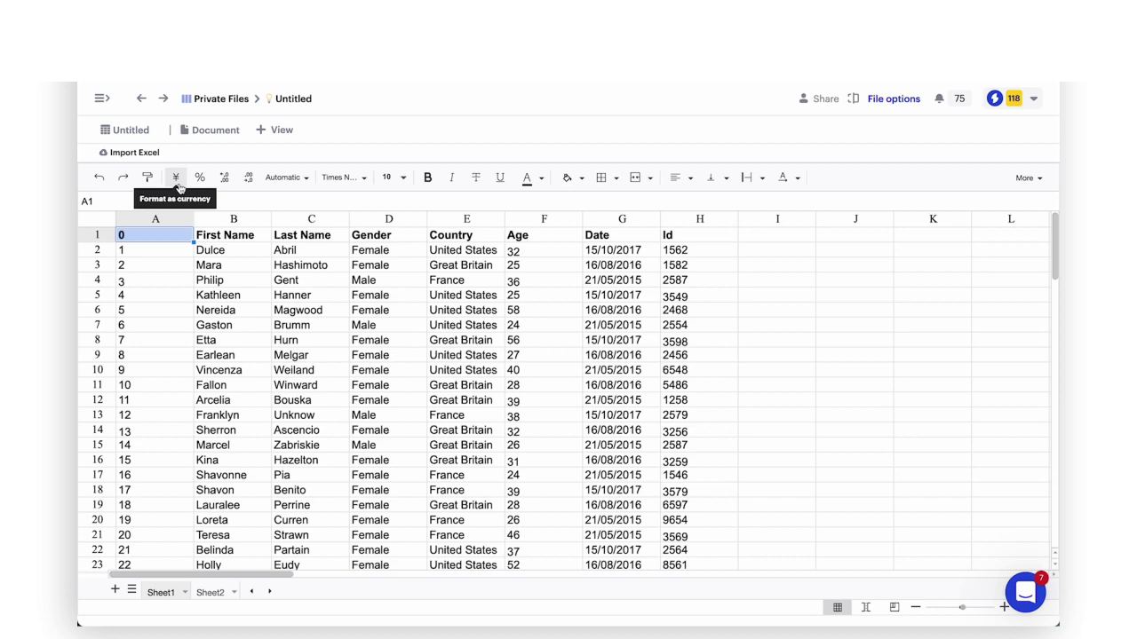
pyautogui.click(702, 258)
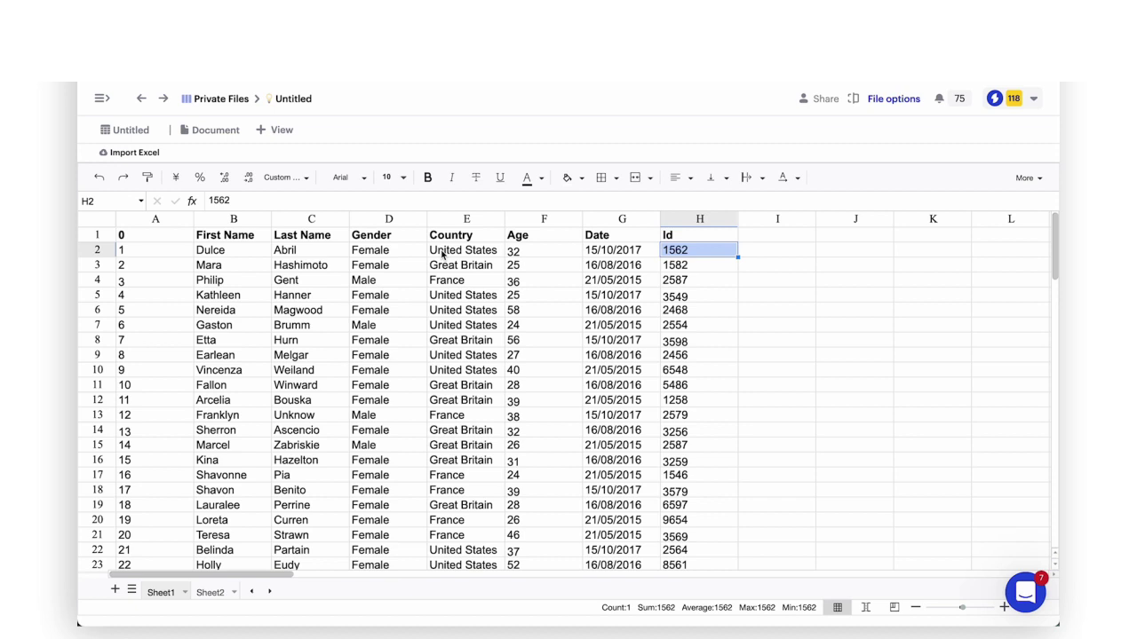
pyautogui.click(200, 179)
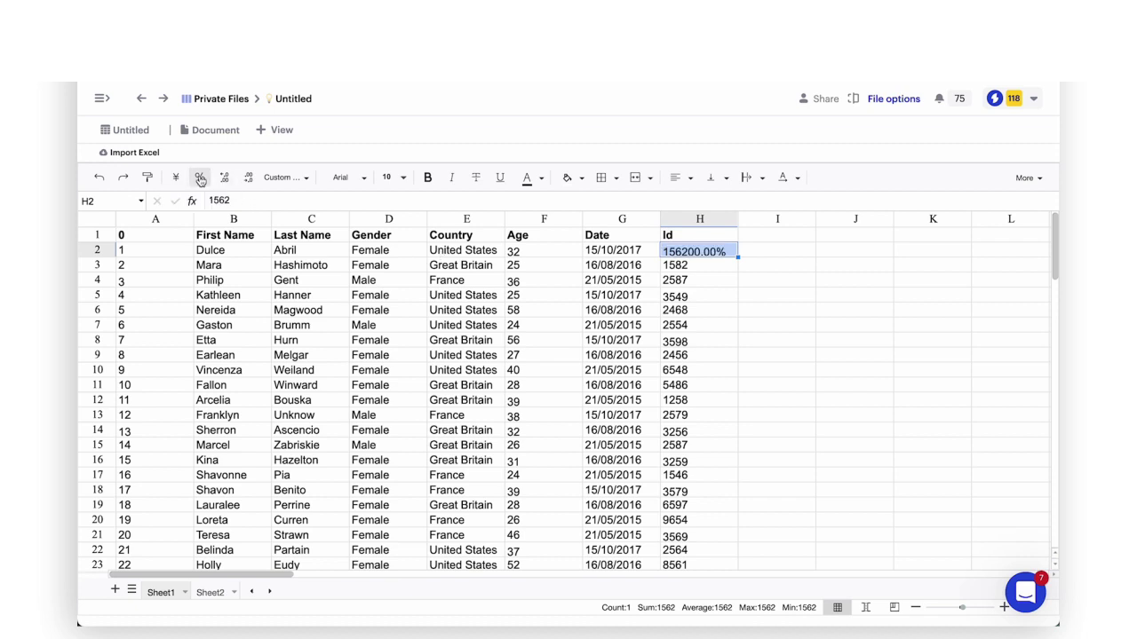
pyautogui.click(98, 178)
pyautogui.click(175, 182)
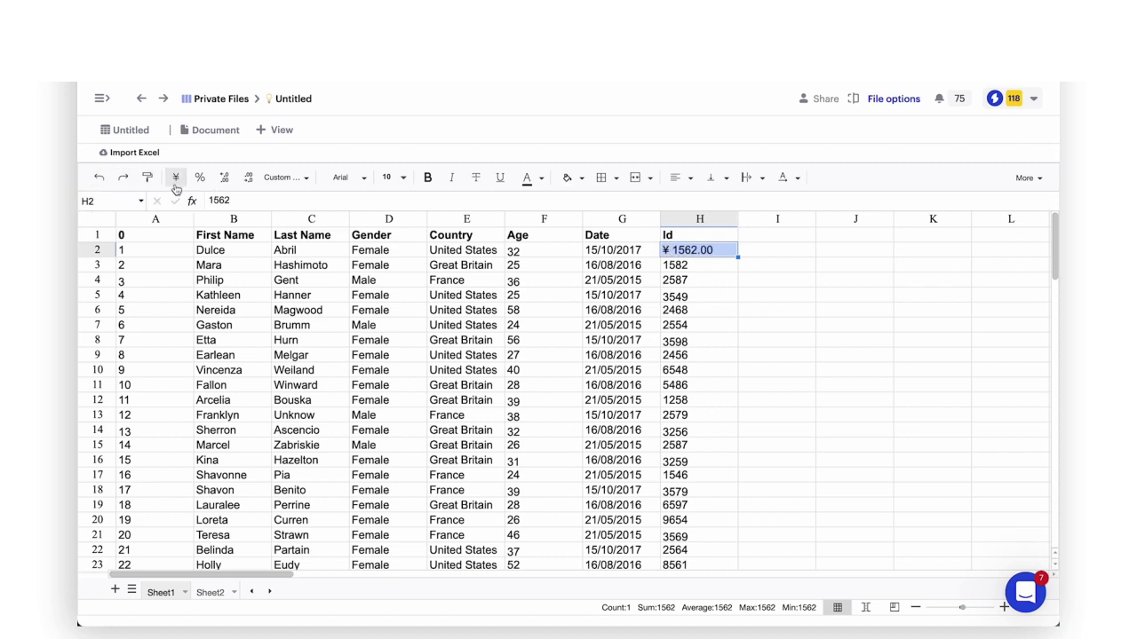
pyautogui.click(99, 182)
pyautogui.click(672, 238)
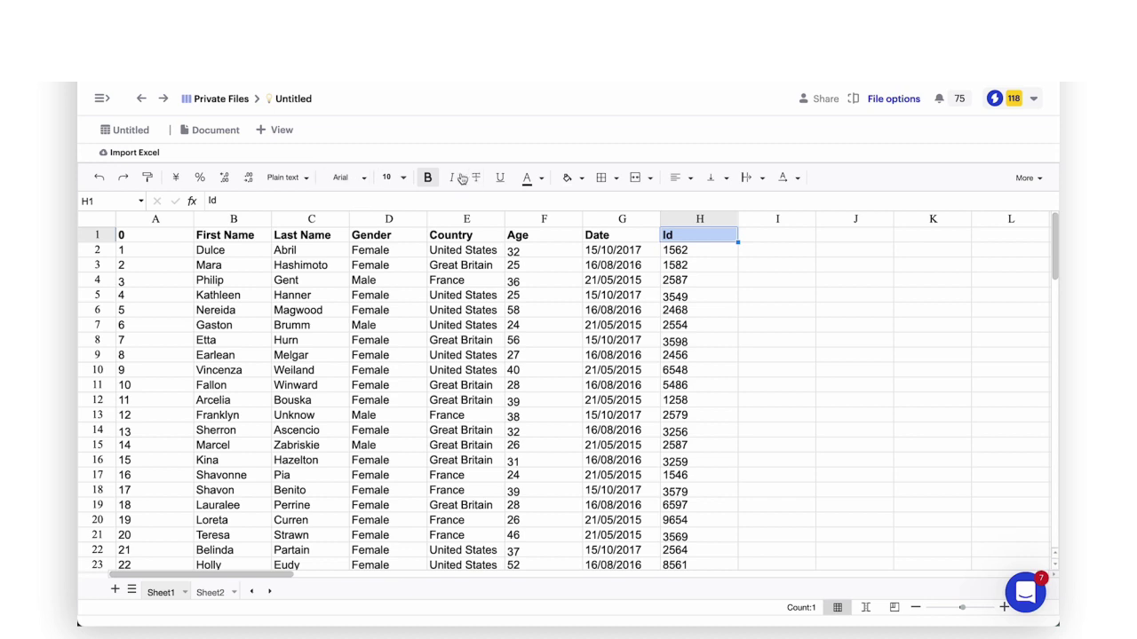
pyautogui.click(430, 179)
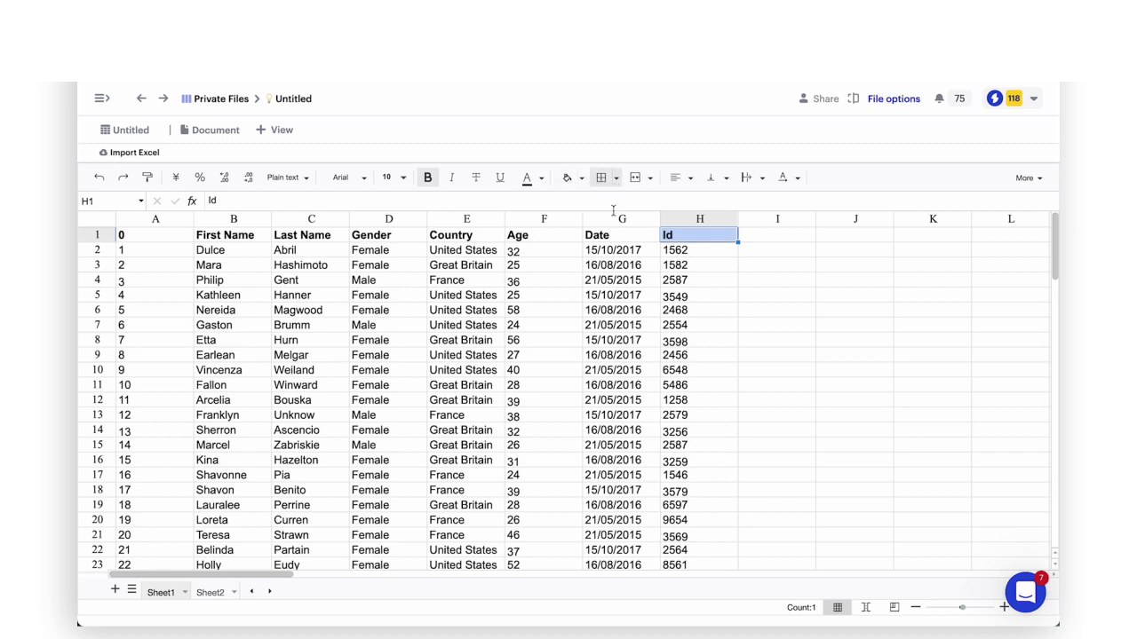
pyautogui.click(730, 355)
pyautogui.click(700, 235)
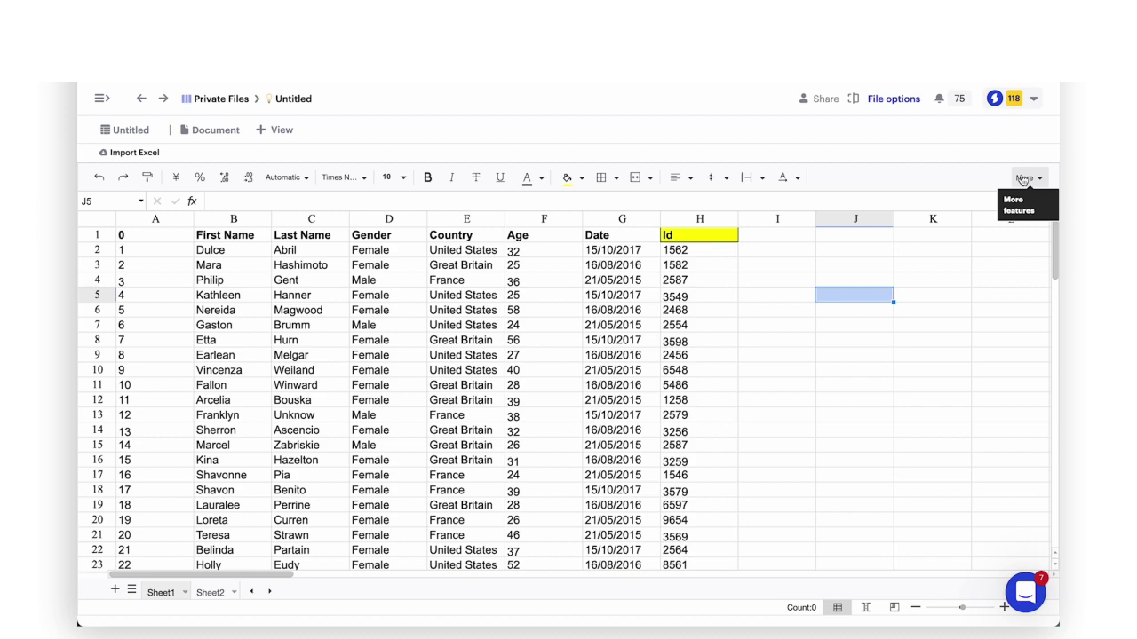
# Step: Expand the toolbar with More to reveal the extra spreadsheet tools
pyautogui.click(1023, 178)
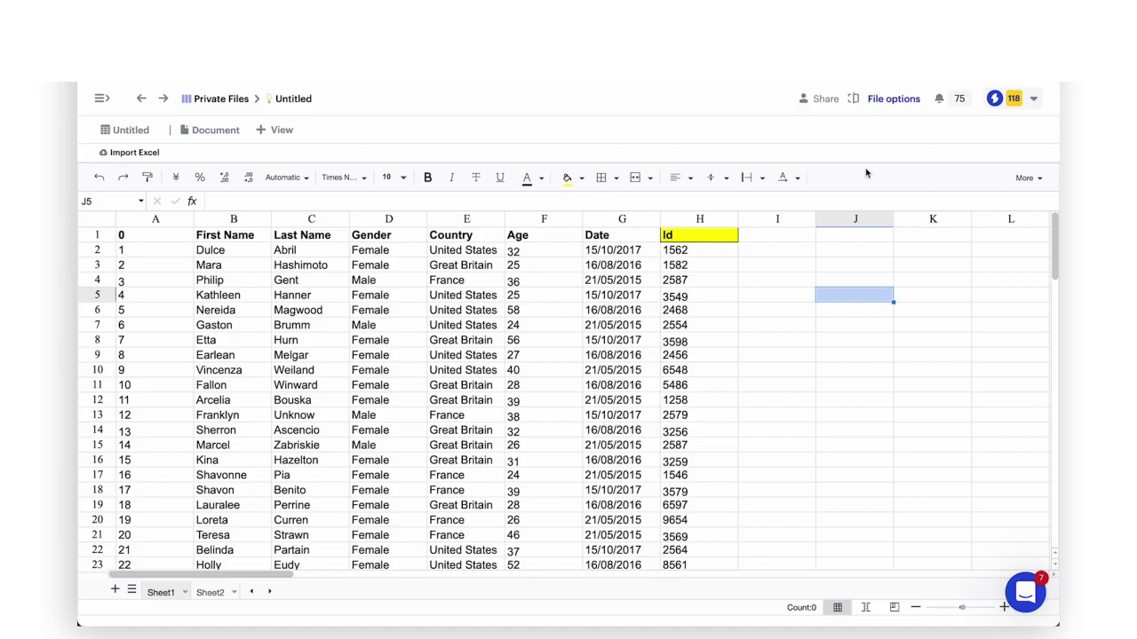
pyautogui.click(1023, 178)
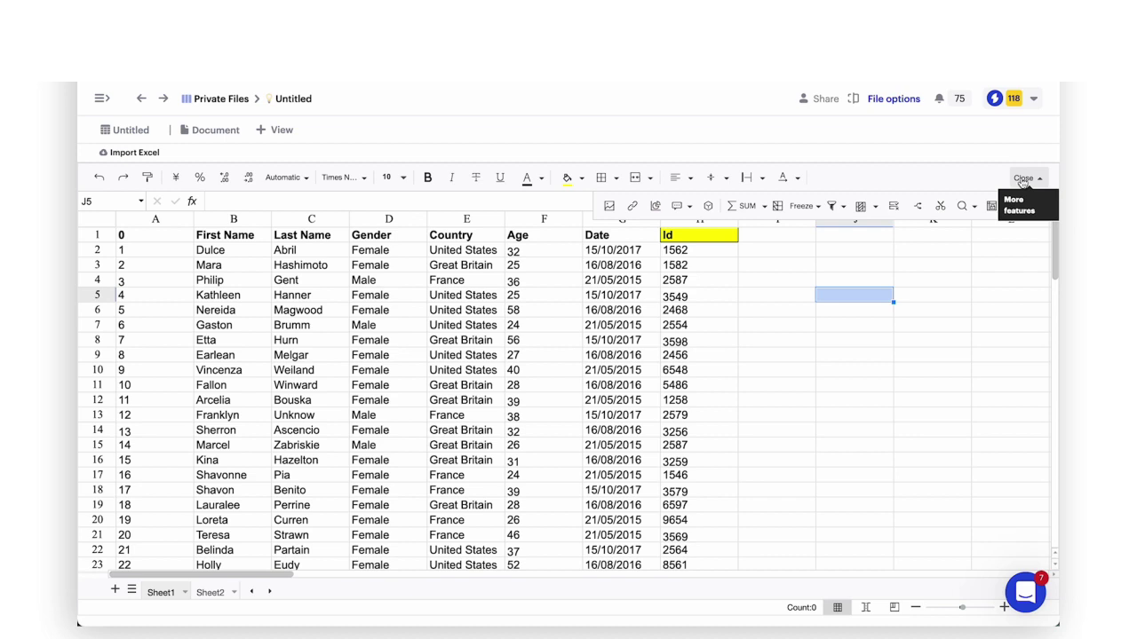
# Step: Insert, shrink and delete a building picture, then freeze the header row from B1
pyautogui.click(611, 210)
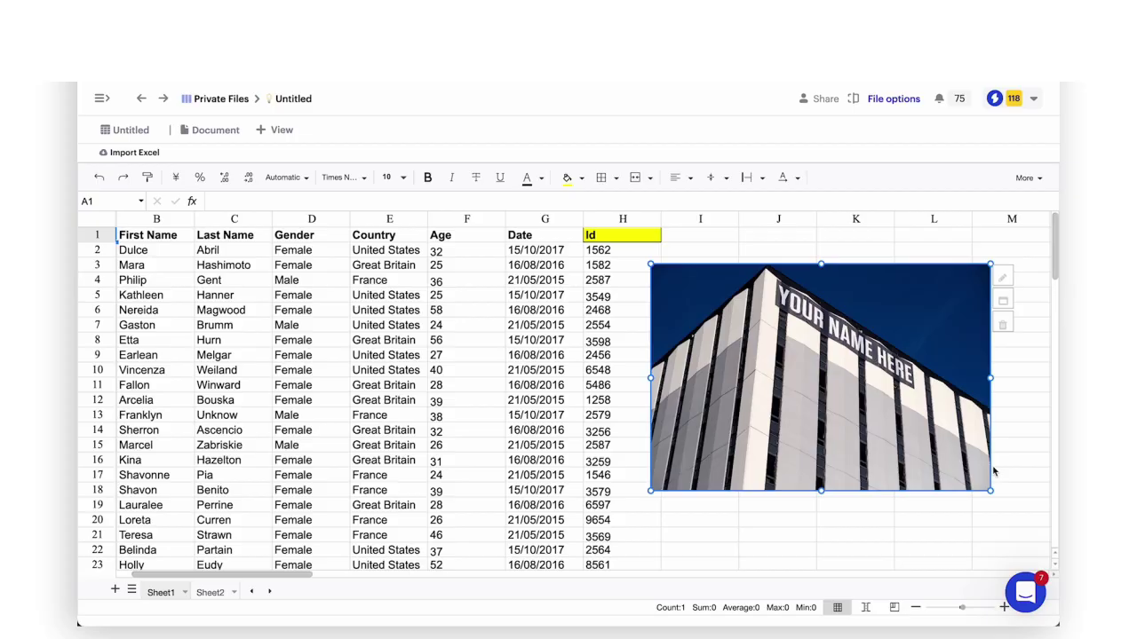
pyautogui.moveTo(989, 484); pyautogui.dragTo(792, 353)
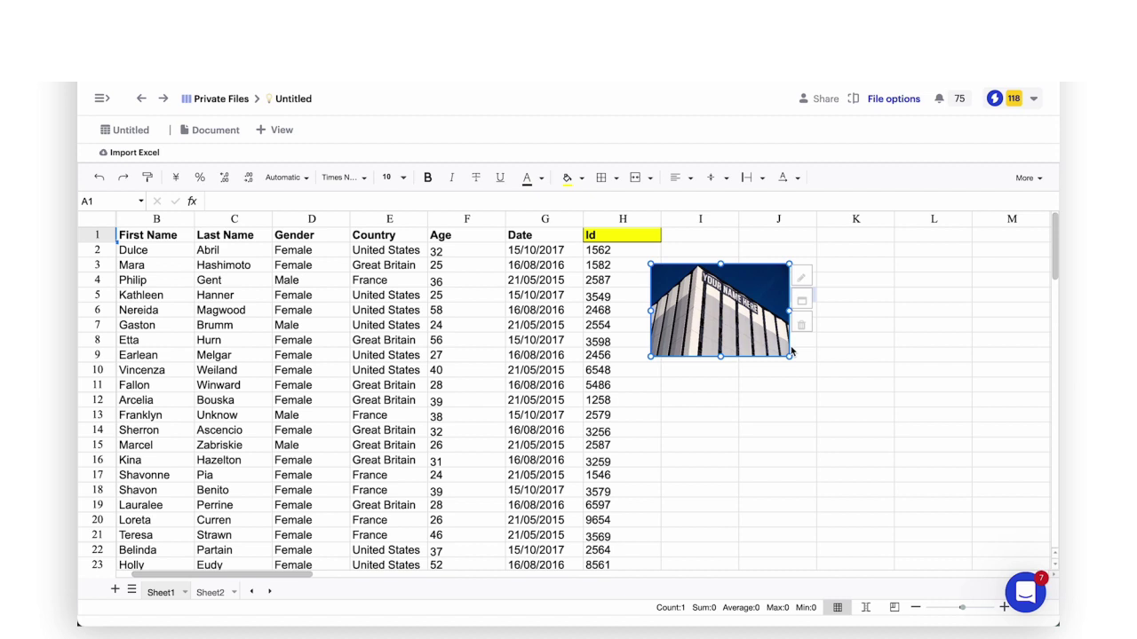
pyautogui.press('Delete')
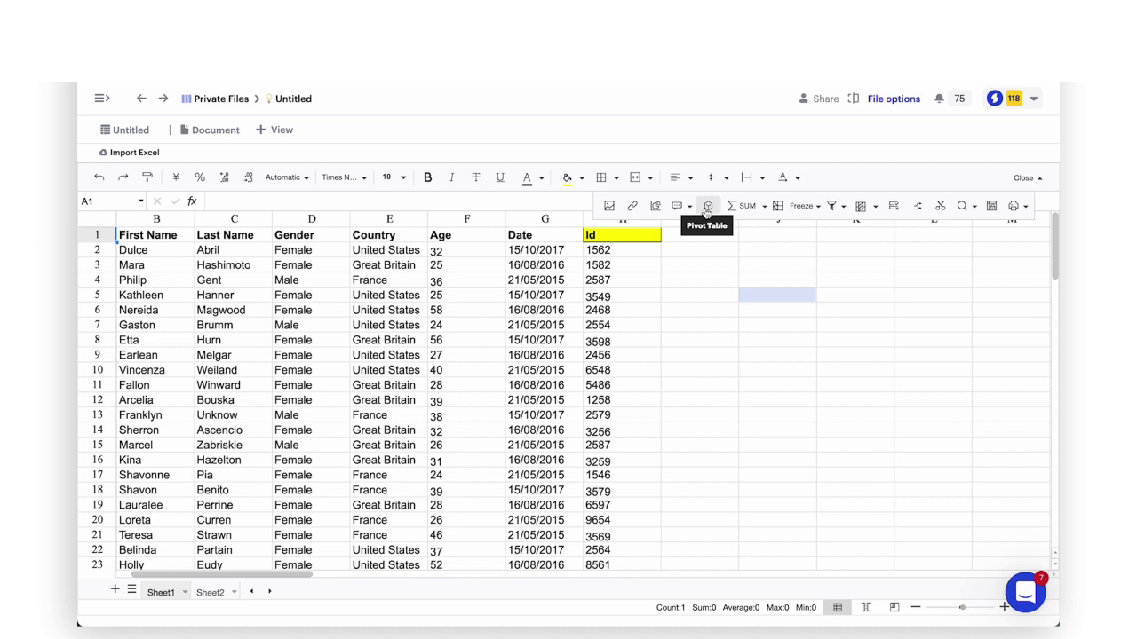
pyautogui.click(182, 238)
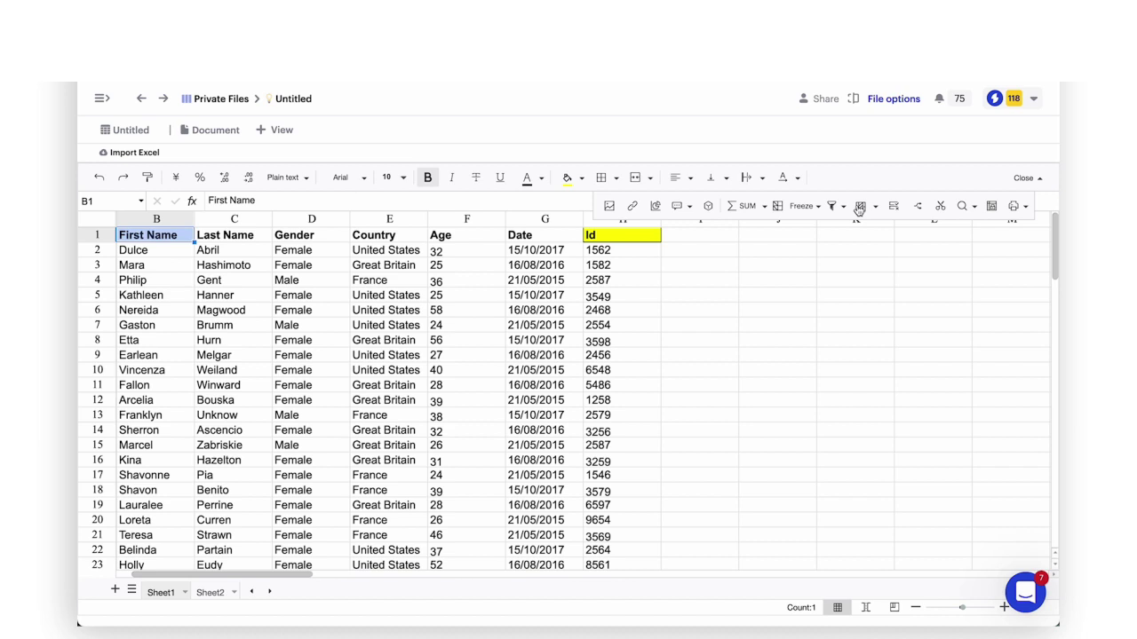
pyautogui.click(801, 206)
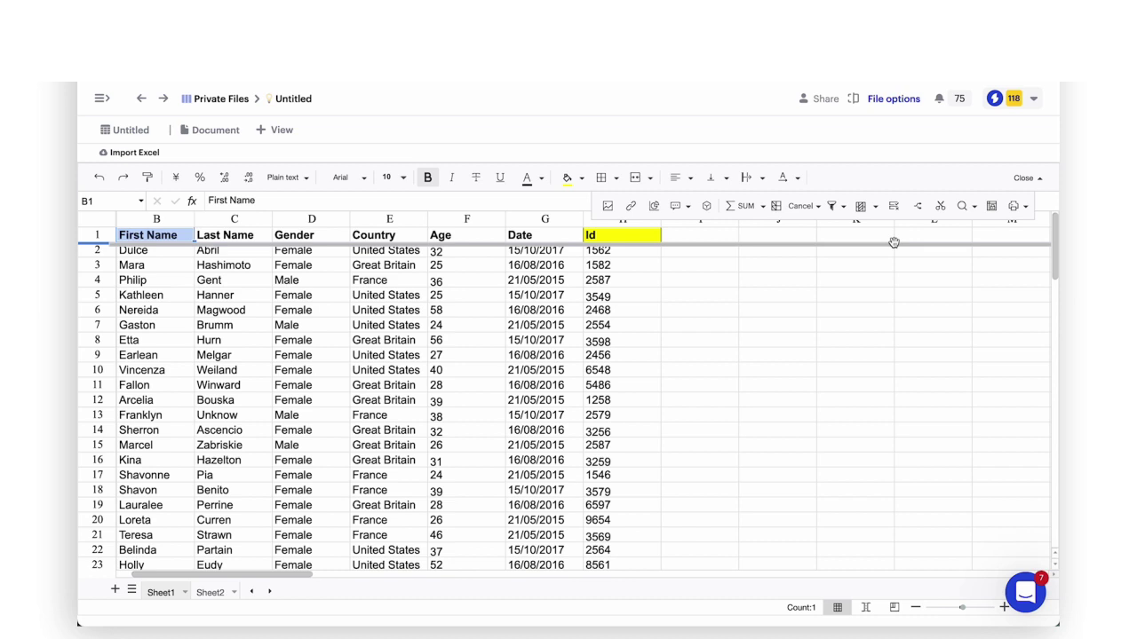
# Step: Highlight Age column values greater than 20 with a conditional format rule
pyautogui.click(832, 207)
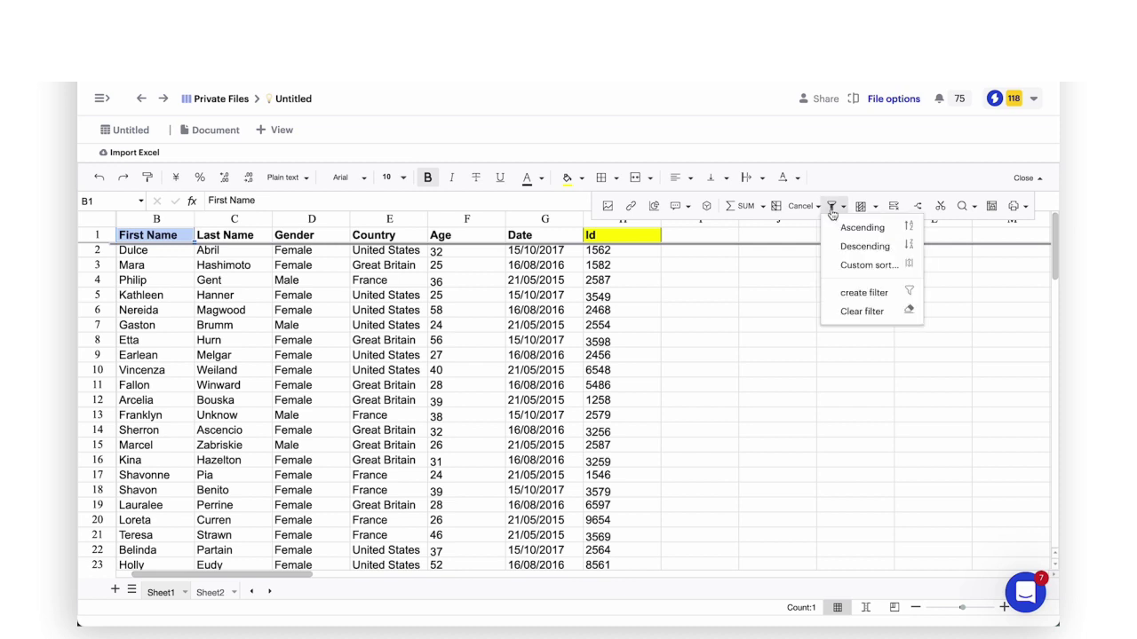
pyautogui.click(859, 208)
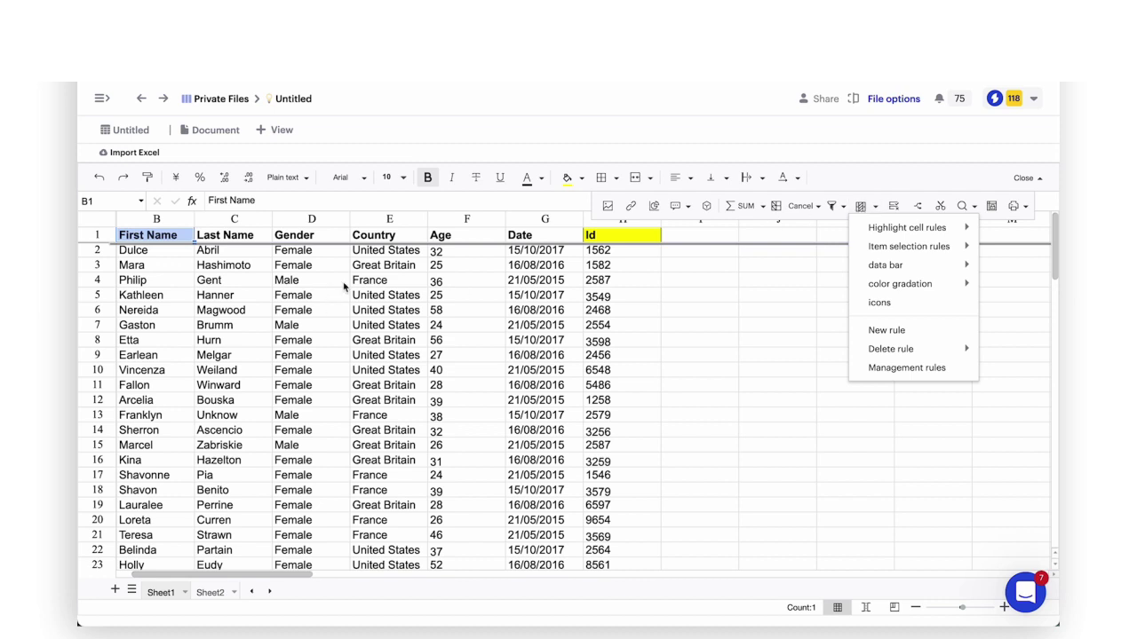
pyautogui.click(462, 296)
pyautogui.click(466, 220)
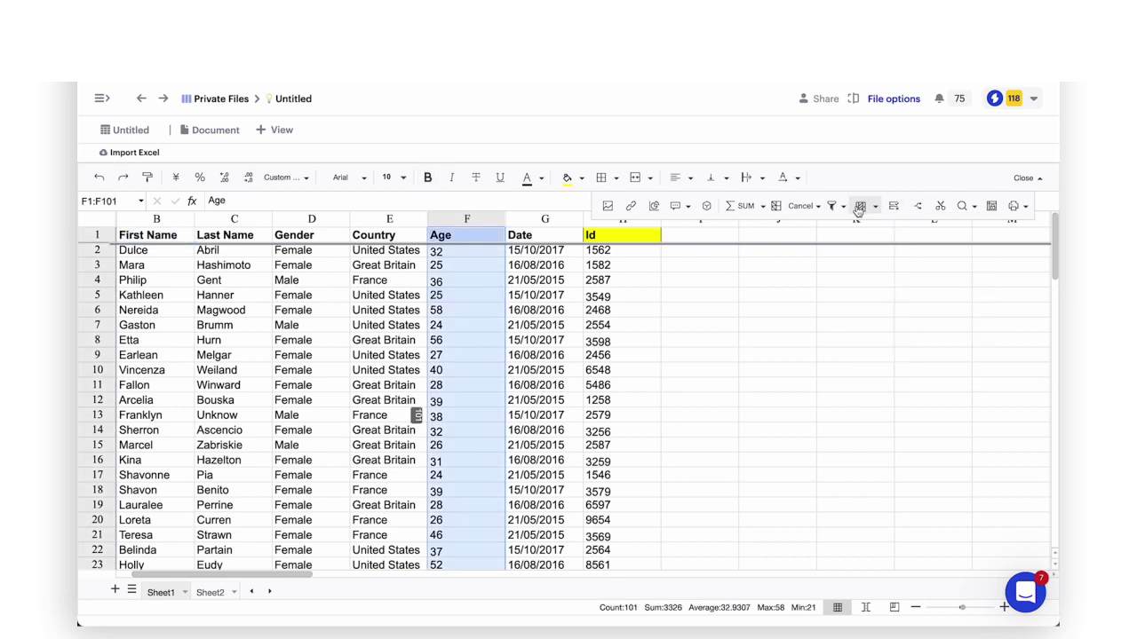
pyautogui.click(860, 206)
pyautogui.moveTo(906, 228)
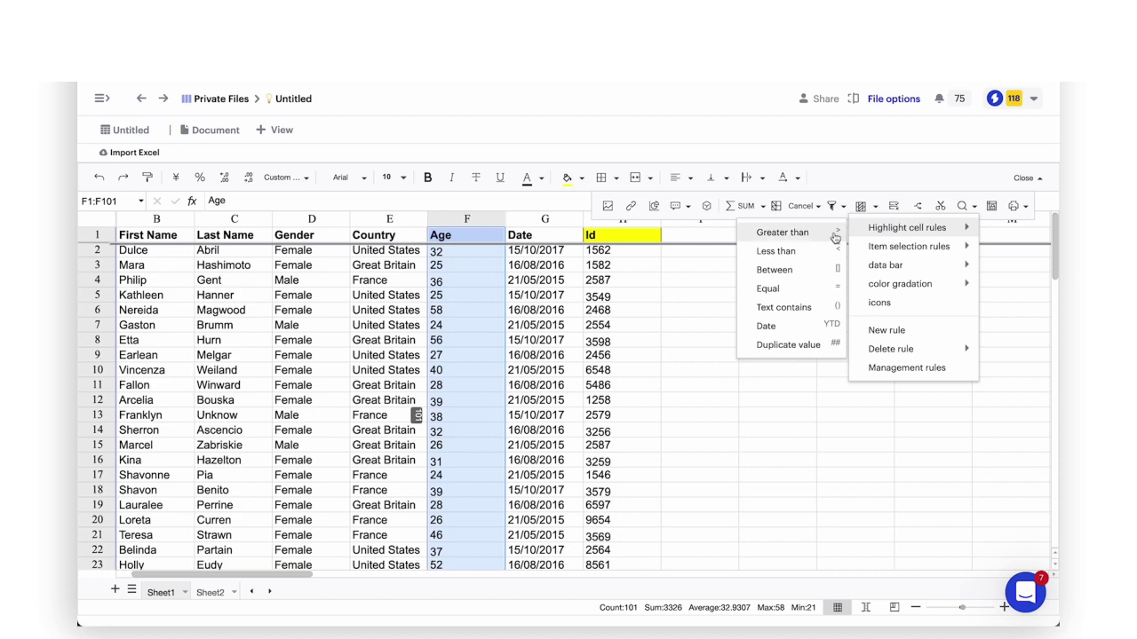
pyautogui.click(833, 237)
pyautogui.click(543, 262)
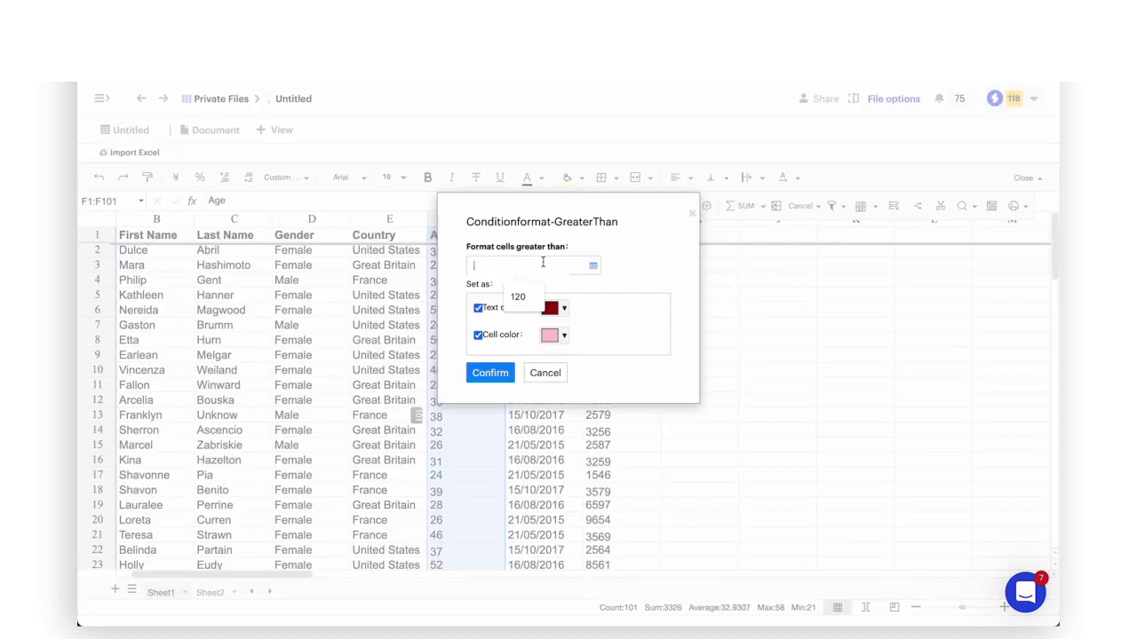
pyautogui.write('20')
pyautogui.click(492, 375)
pyautogui.click(734, 429)
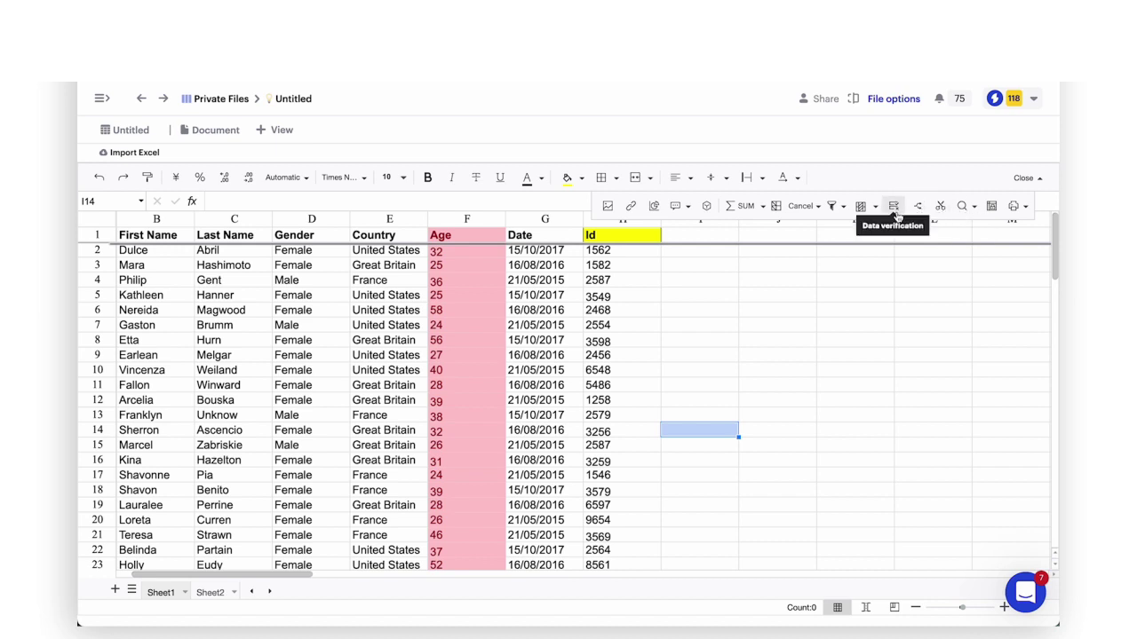
# Step: Select empty cell L7 and collapse the More toolbar
pyautogui.click(919, 328)
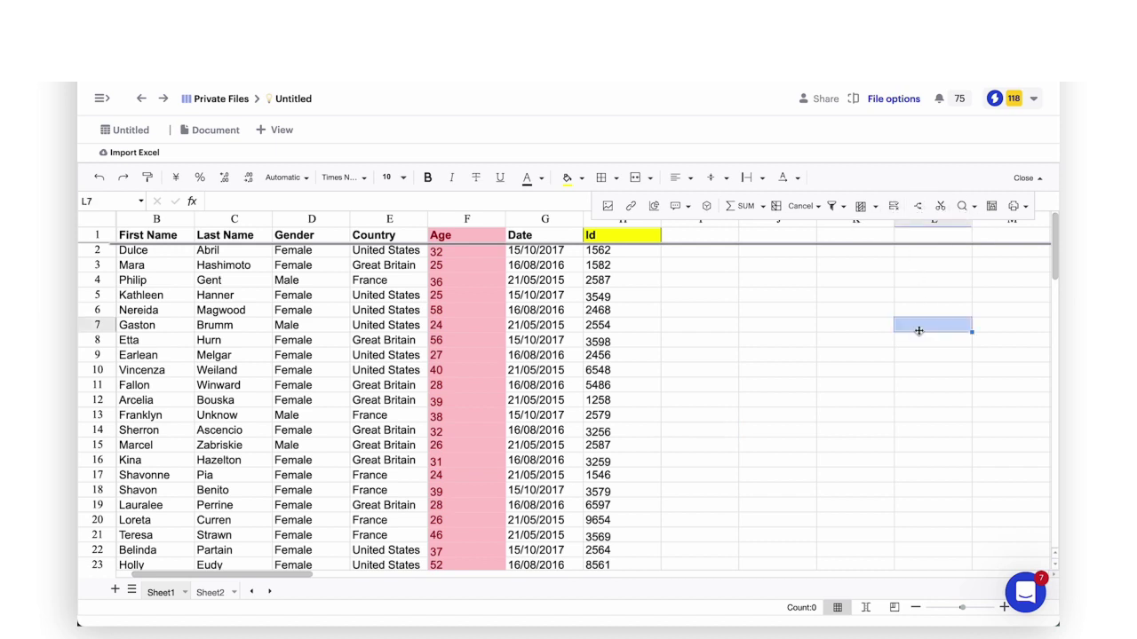
pyautogui.click(1026, 178)
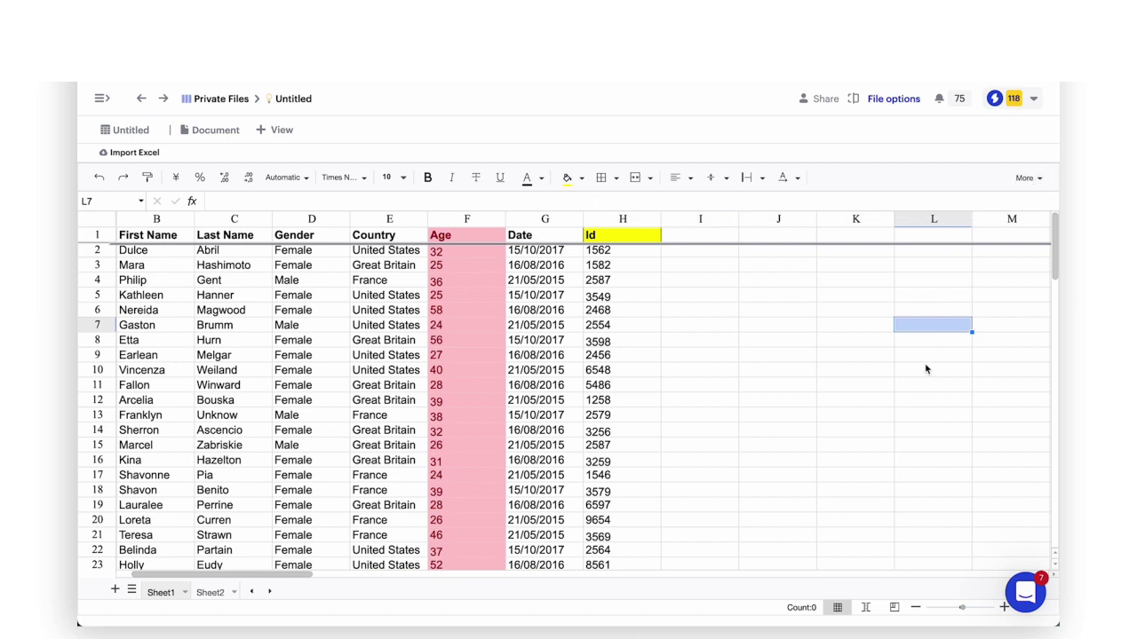